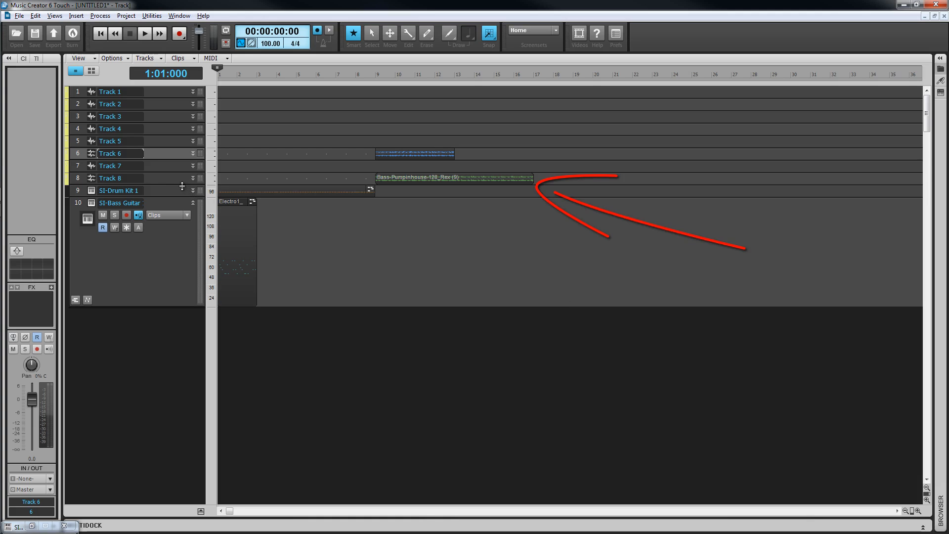
Step: Increase the heights of Track 8 and Track 6 so their clip waveforms can be seen in detail
left_click_drag(182, 184, 178, 254)
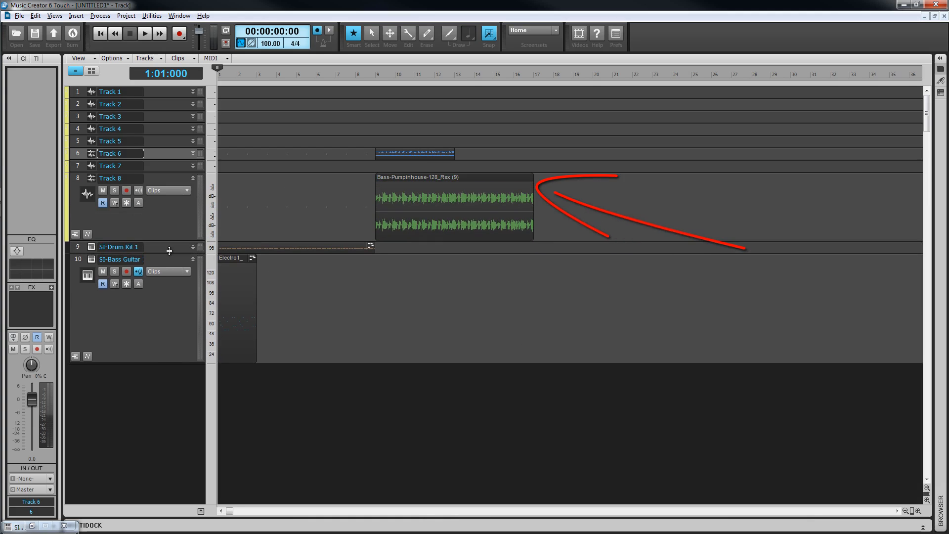
left_click_drag(168, 159, 172, 211)
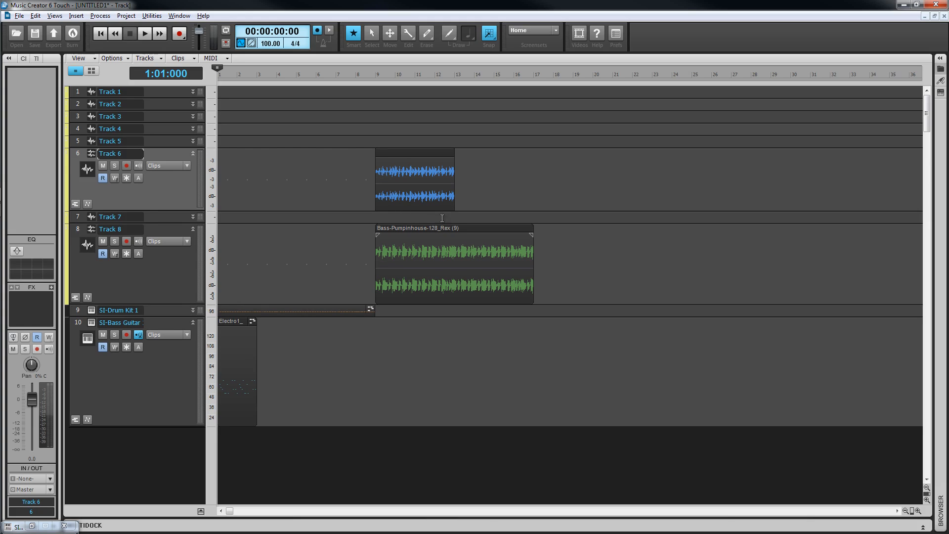
Step: Try looping Track 6's clip out to about measure 32 with Groove-Clip Looping, and switch the looping off again
left_click(414, 155)
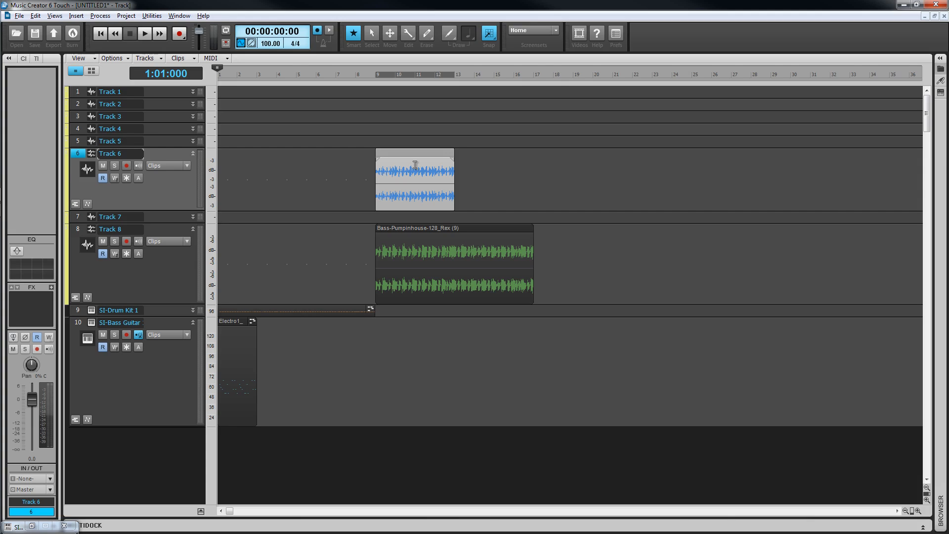
right_click(415, 164)
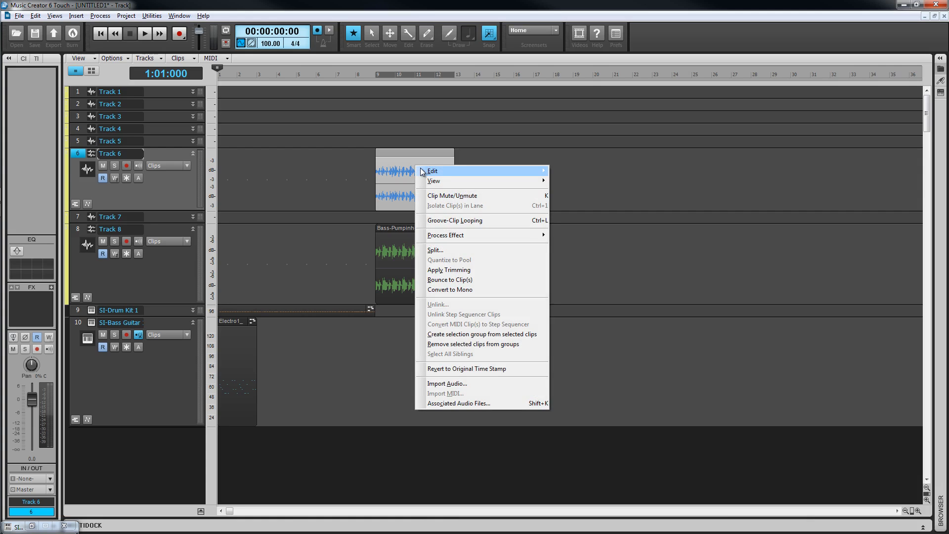
left_click(465, 221)
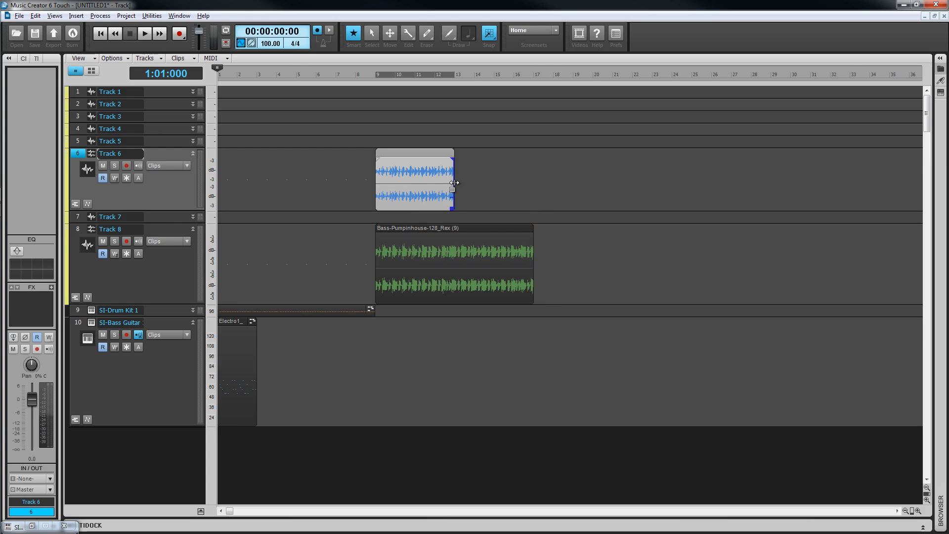
left_click_drag(454, 183, 825, 183)
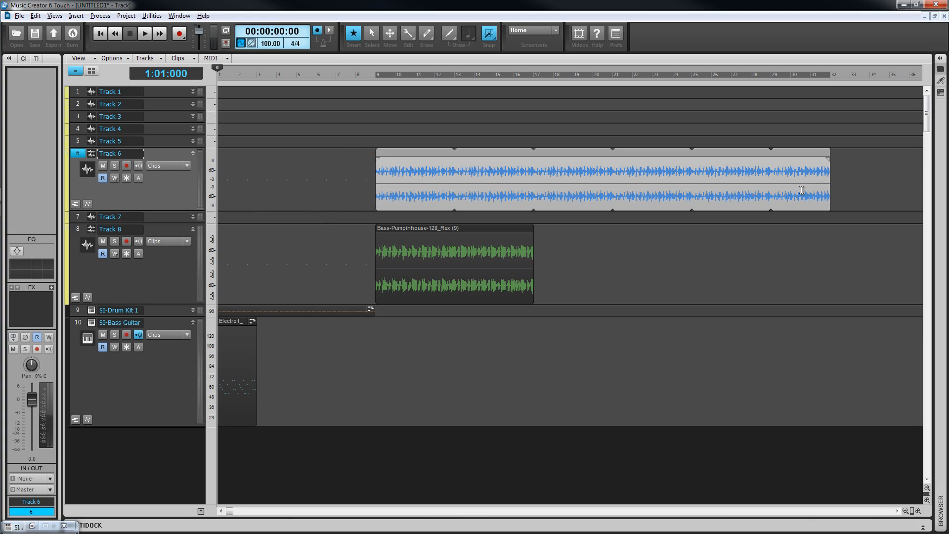
right_click(802, 190)
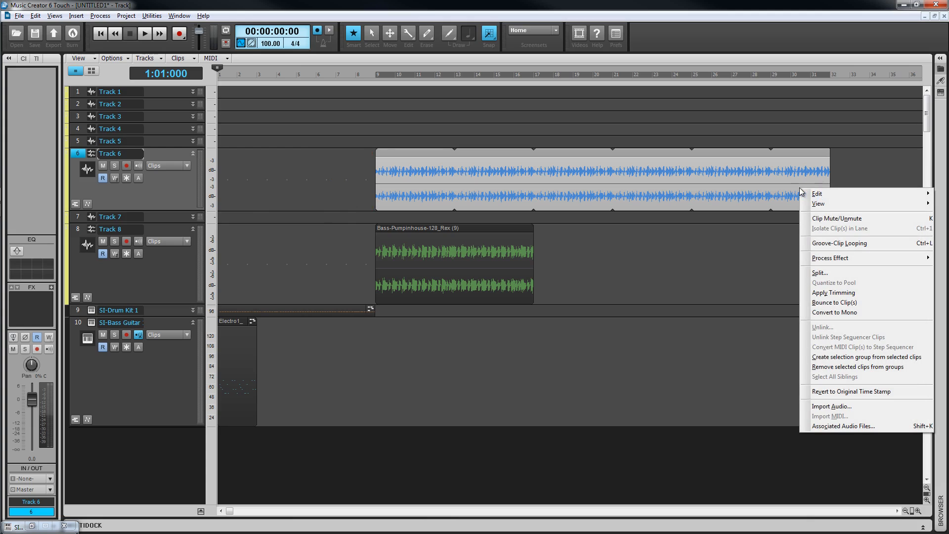
left_click(837, 243)
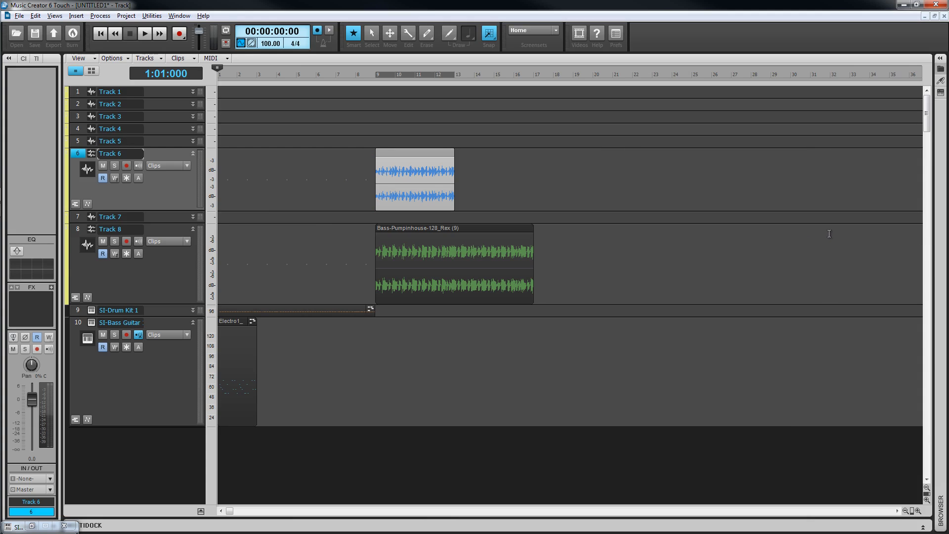
Step: Loop Track 6's clip out to measure 33 with Groove-Clip Looping and bounce it to a clip
right_click(419, 170)
left_click(475, 222)
left_click_drag(455, 178, 849, 180)
right_click(812, 173)
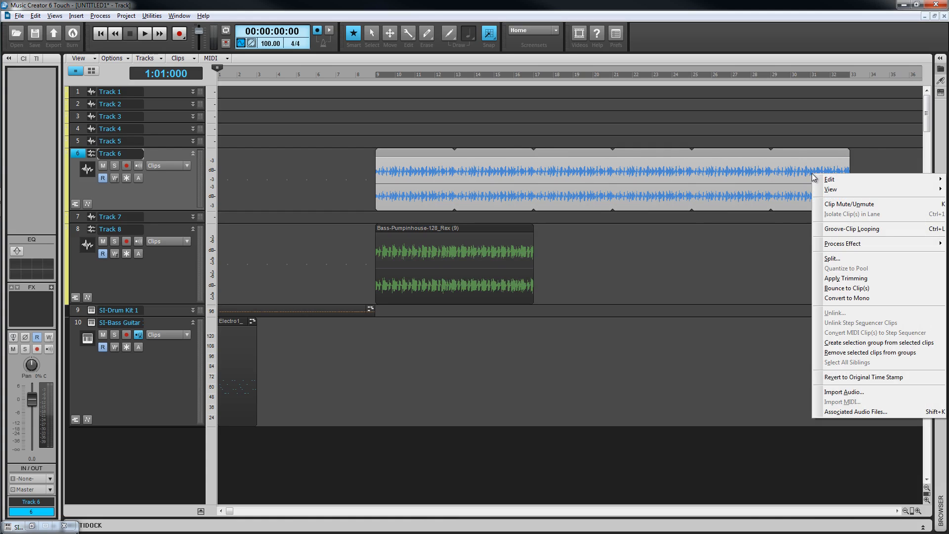
left_click(847, 287)
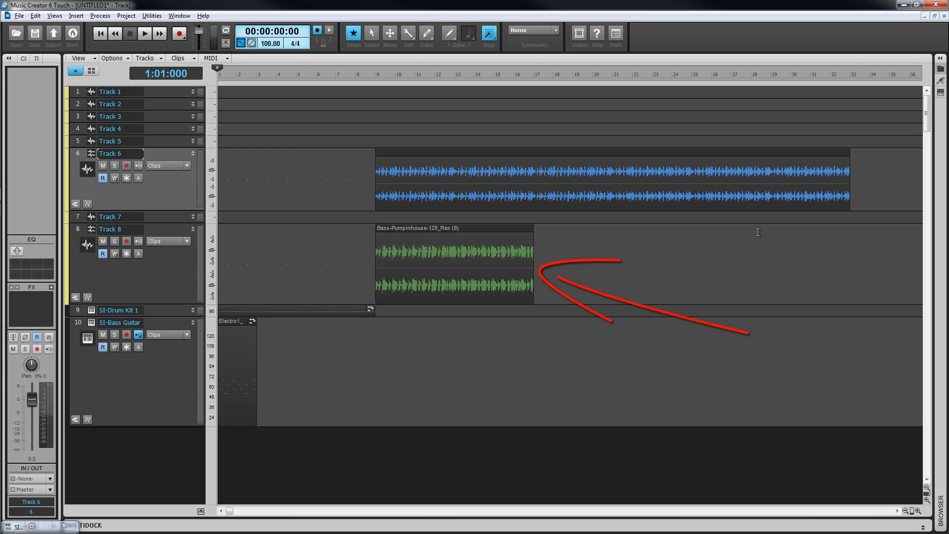
Step: Bounce the Bass-Pumpinhouse-128_Rex clip on Track 8 to a clip
left_click(490, 234)
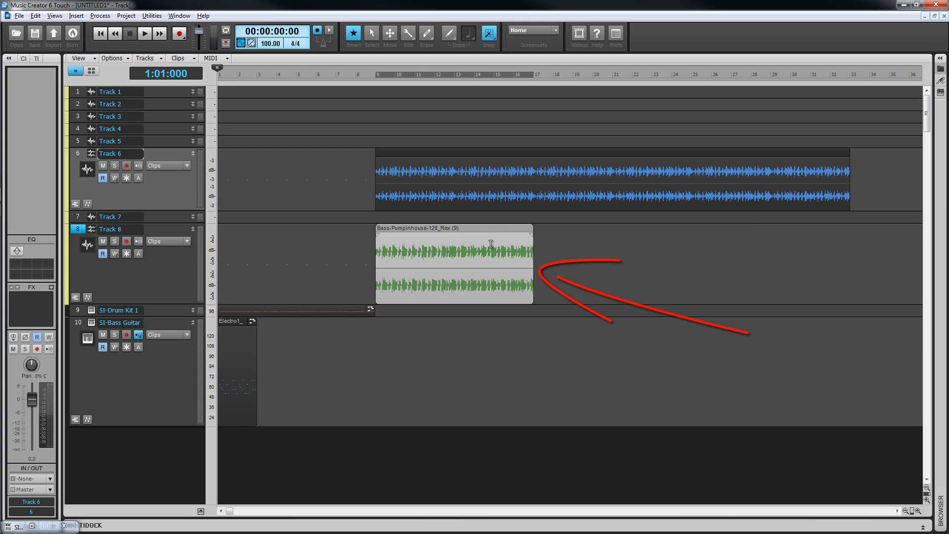
mouse_move(534, 258)
left_mouse_down()
mouse_move(843, 262)
mouse_move(541, 261)
left_mouse_up()
right_click(512, 260)
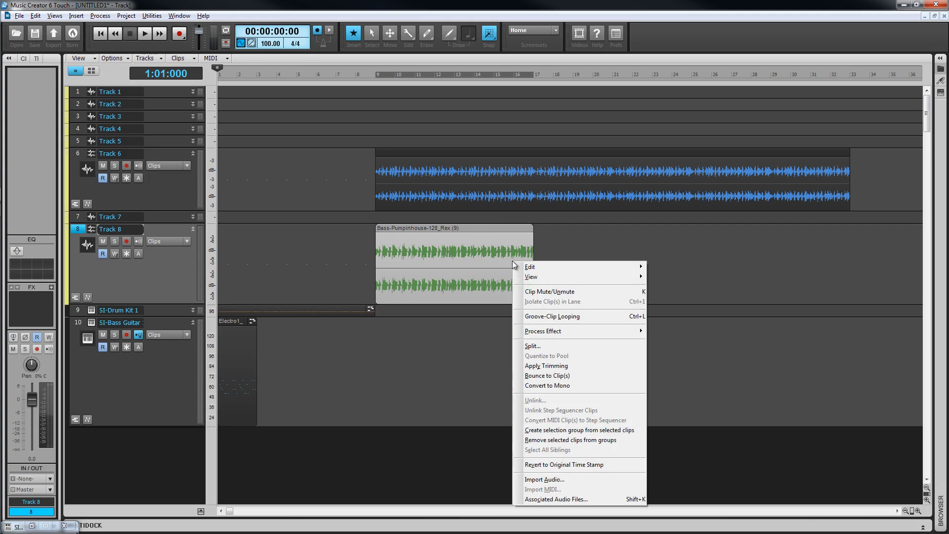
left_click(564, 376)
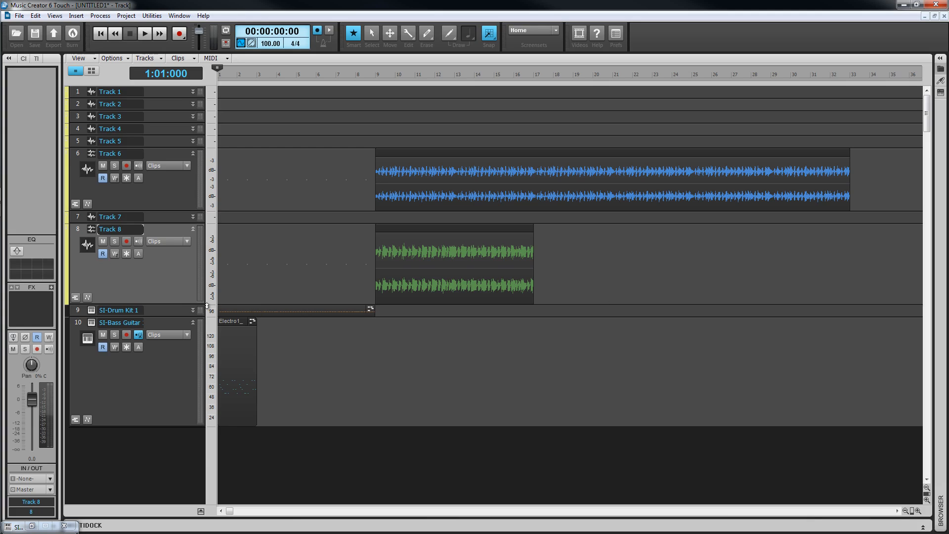
Step: Make Track 8 taller and expand the track headers to include volume, pan, gain, routing and the FX bin
left_click_drag(185, 303, 191, 373)
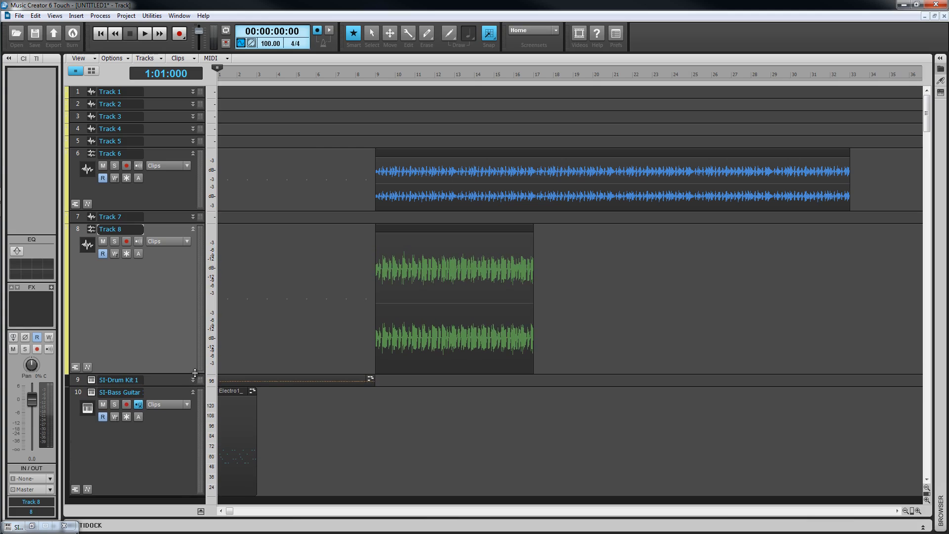
left_click(92, 71)
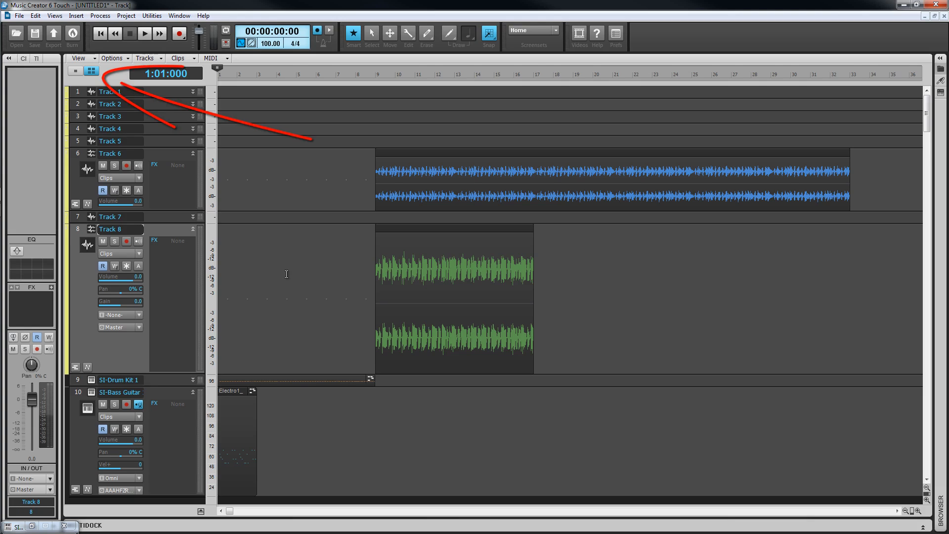
Step: Toggle Track 8's mute, solo, record arm and input echo on and back off
left_click(104, 242)
left_click(106, 241)
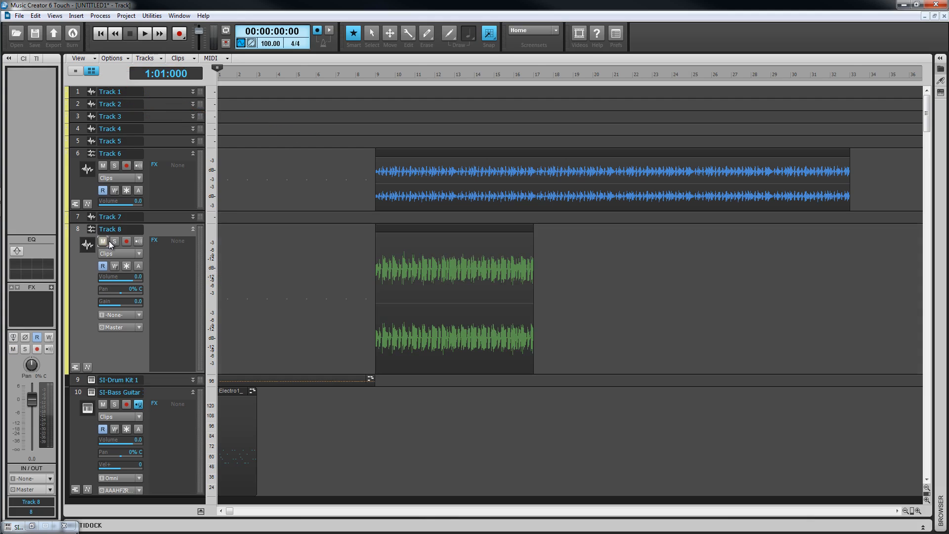
left_click(115, 241)
left_click(116, 240)
left_click(127, 240)
left_click(127, 240)
left_click(138, 241)
left_click(139, 241)
Step: Show the bus pane, enlarge it and make the Master bus taller to reveal its controls
key("shift+b")
left_click_drag(277, 468, 275, 394)
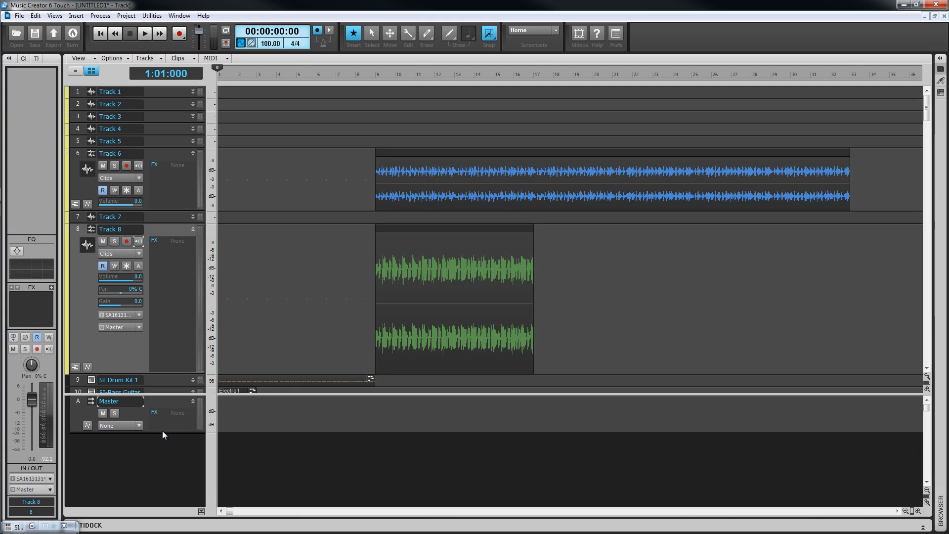
left_click_drag(164, 432, 180, 488)
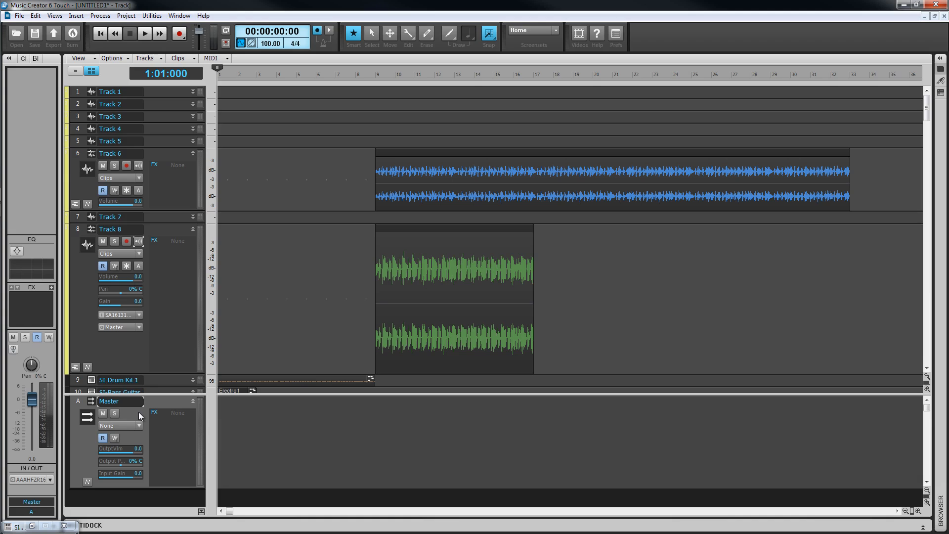
Step: Load an icon from the Bass folder as Track 8's track icon
right_click(86, 247)
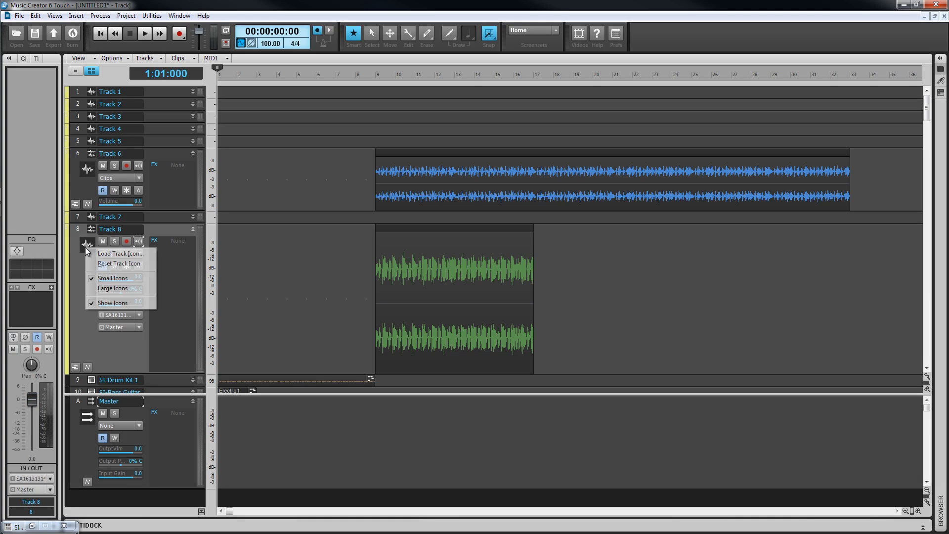
left_click(111, 253)
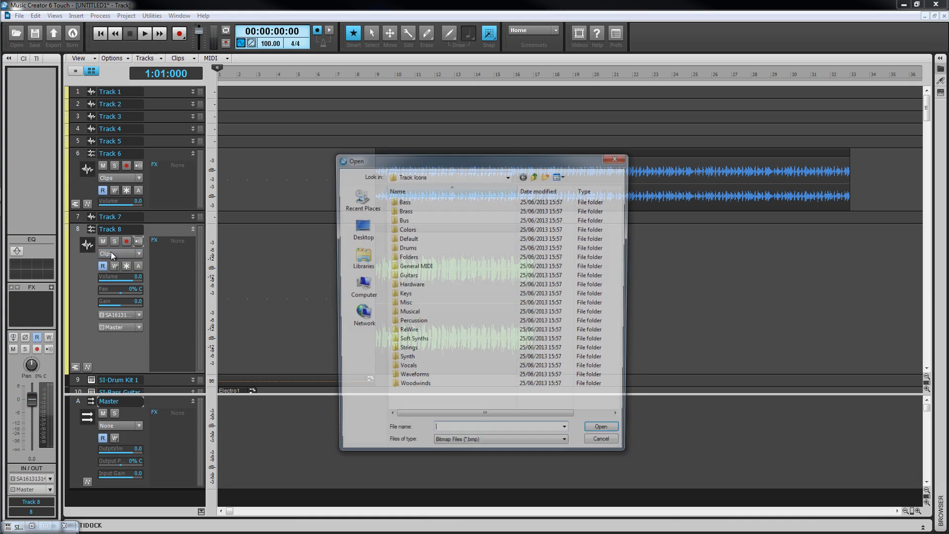
double_click(401, 201)
left_click(430, 224)
left_click(607, 435)
Step: Examine the edit filter's Automation and Clip Automation options in Track 8's header and in the floating tools palette
left_click(138, 252)
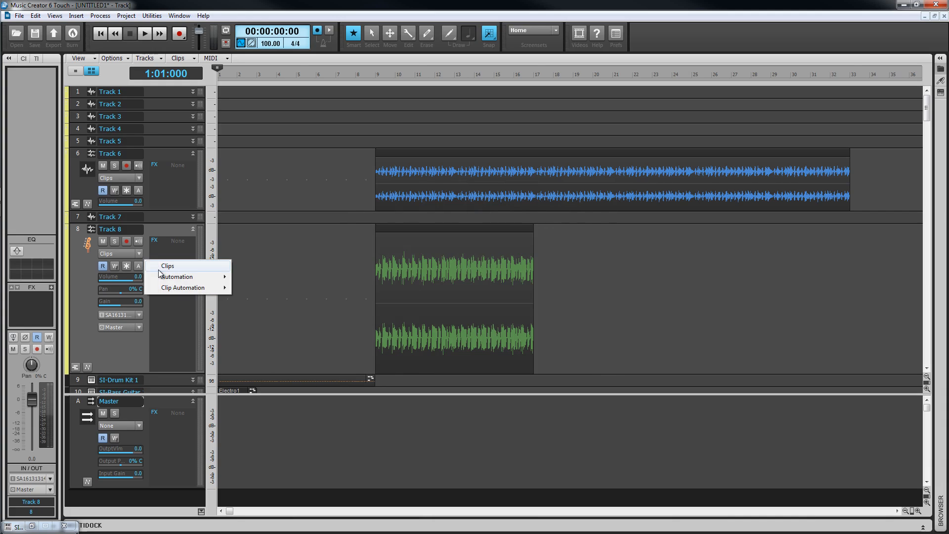
mouse_move(162, 277)
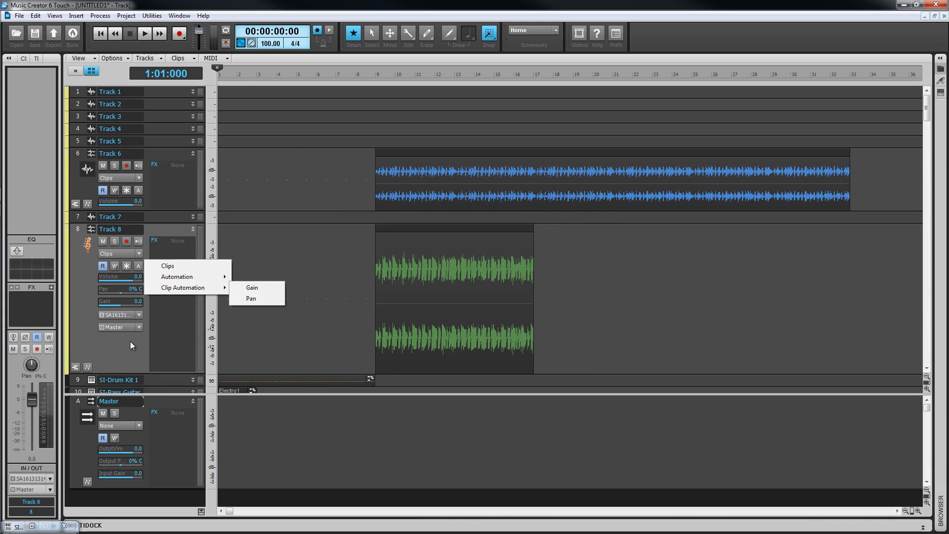
key("Escape")
key("Escape")
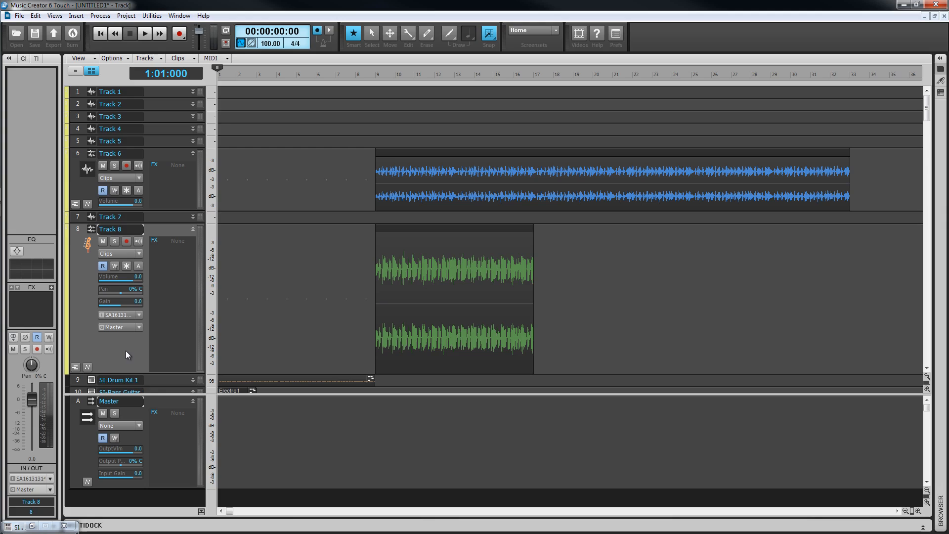
key("t")
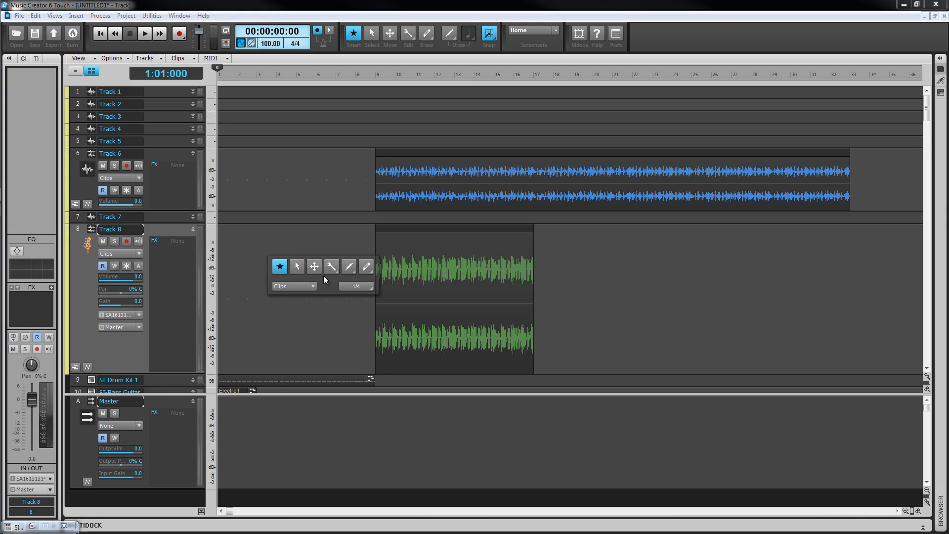
left_click(313, 286)
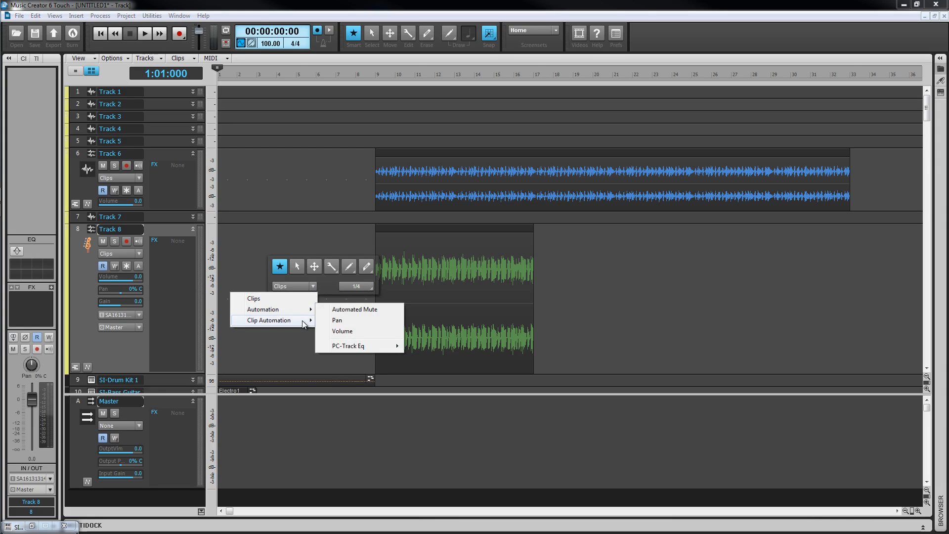
mouse_move(304, 322)
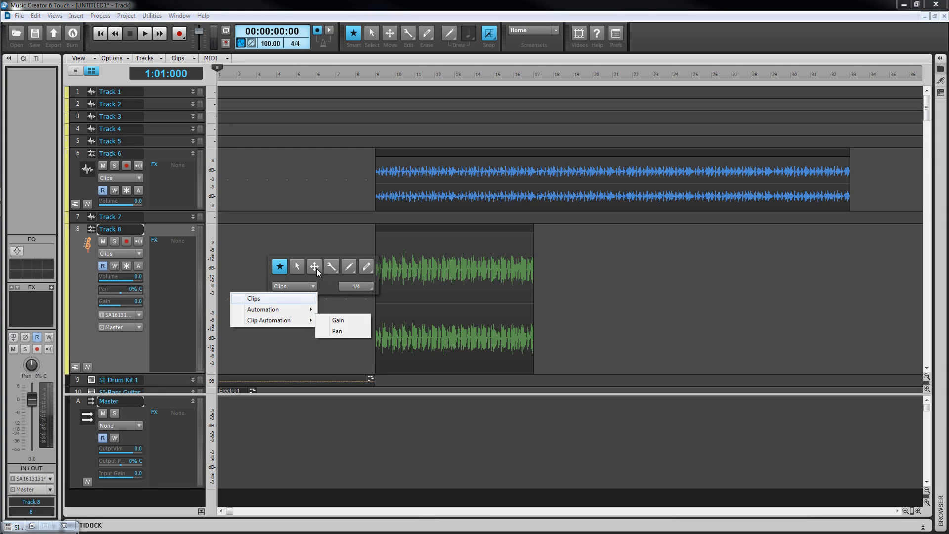
key("Escape")
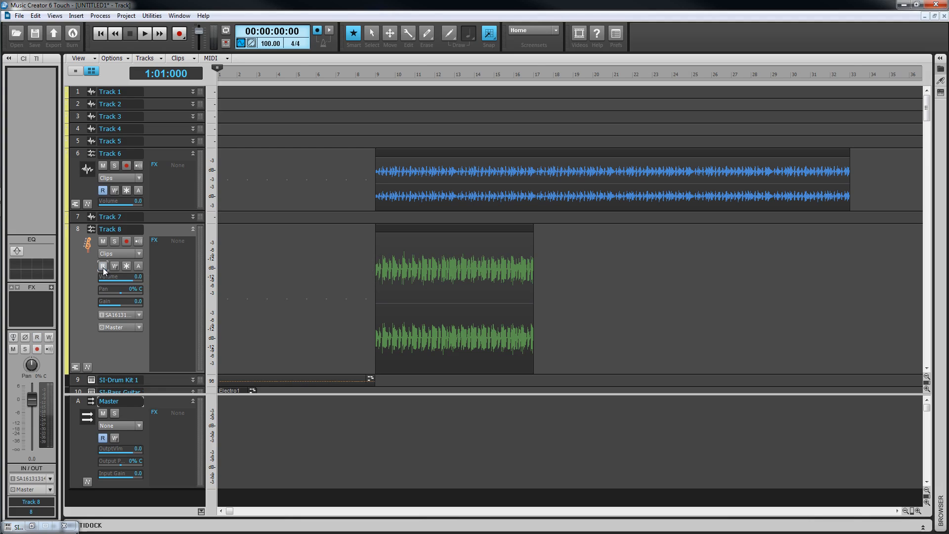
Step: Toggle Track 8's automation write, freeze and archive states on and back off
left_click(113, 266)
left_click(113, 266)
left_click(126, 267)
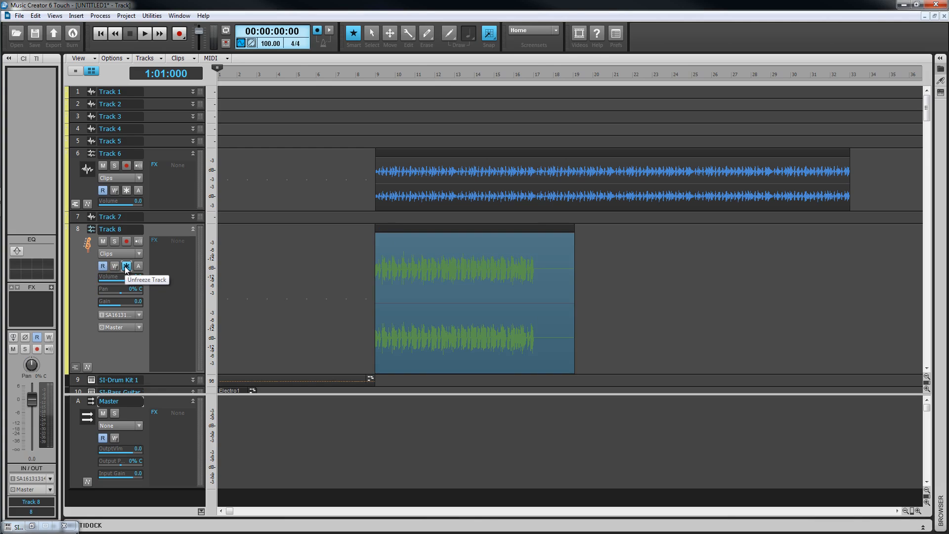
left_click(126, 266)
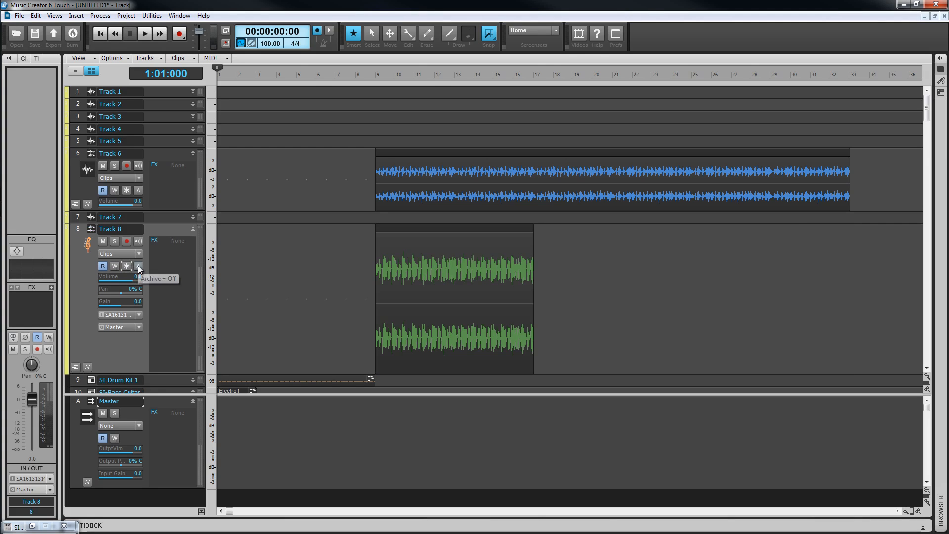
left_click(139, 267)
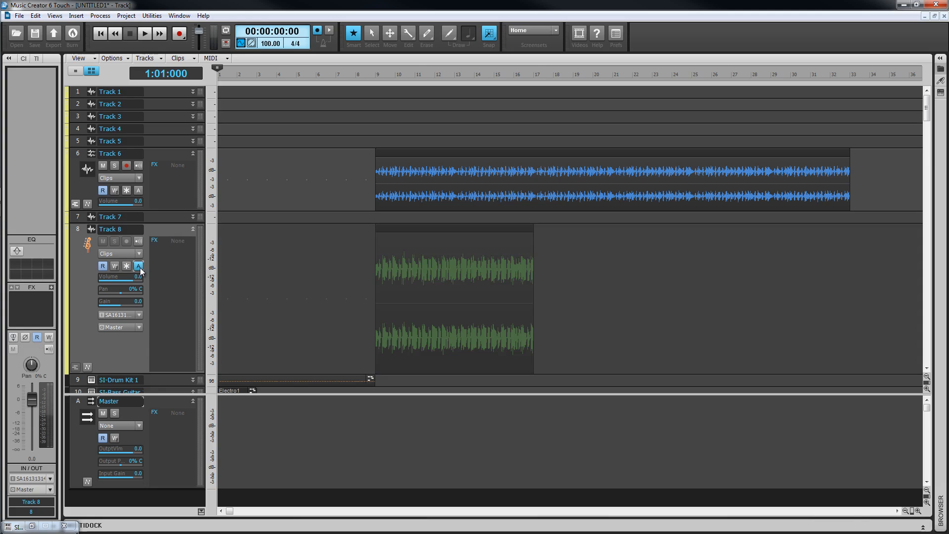
left_click(140, 268)
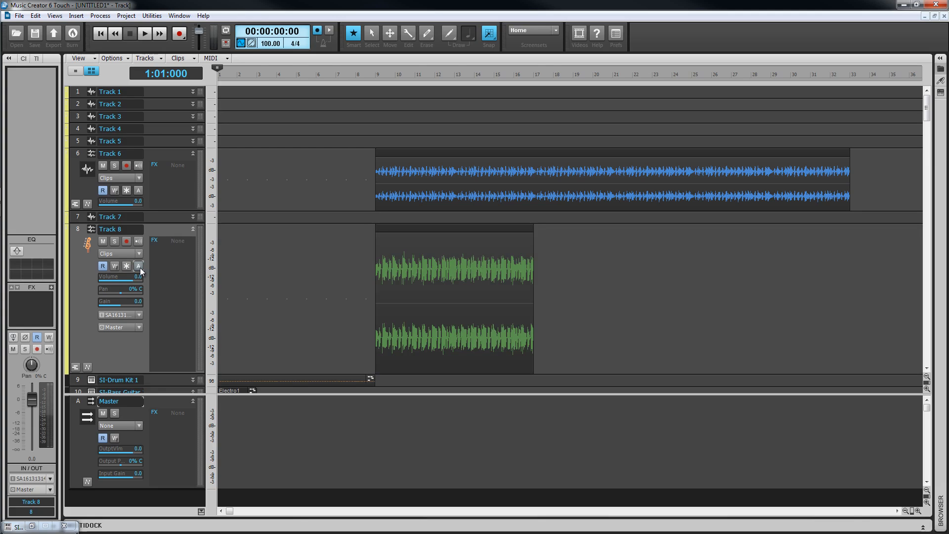
Step: Set Track 8's volume to -0.9, and try the pan and gain, returning them to 0% C and 0.0
scroll(132, 281, "down", 7)
scroll(132, 280, "up", 6)
scroll(132, 280, "up", 1)
scroll(120, 292, "down", 2)
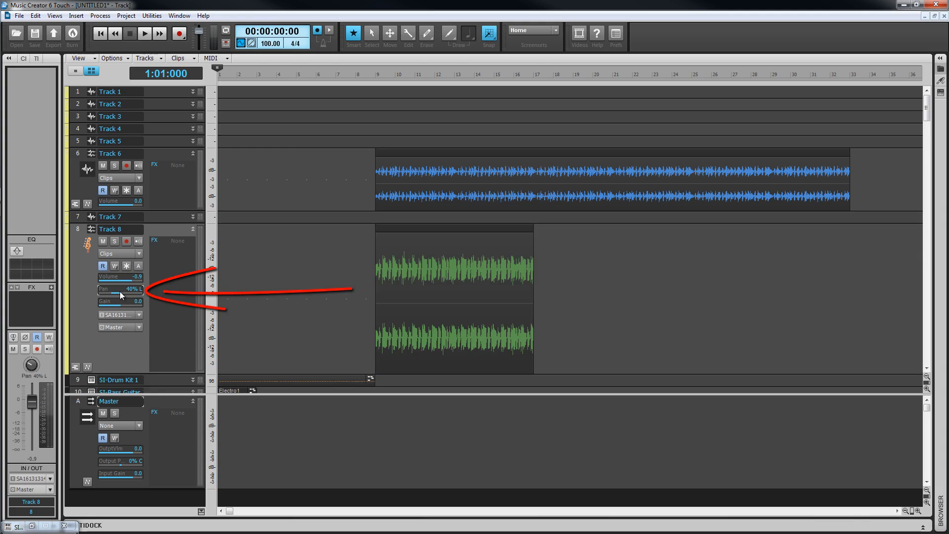
scroll(121, 292, "up", 2)
scroll(123, 307, "down", 1)
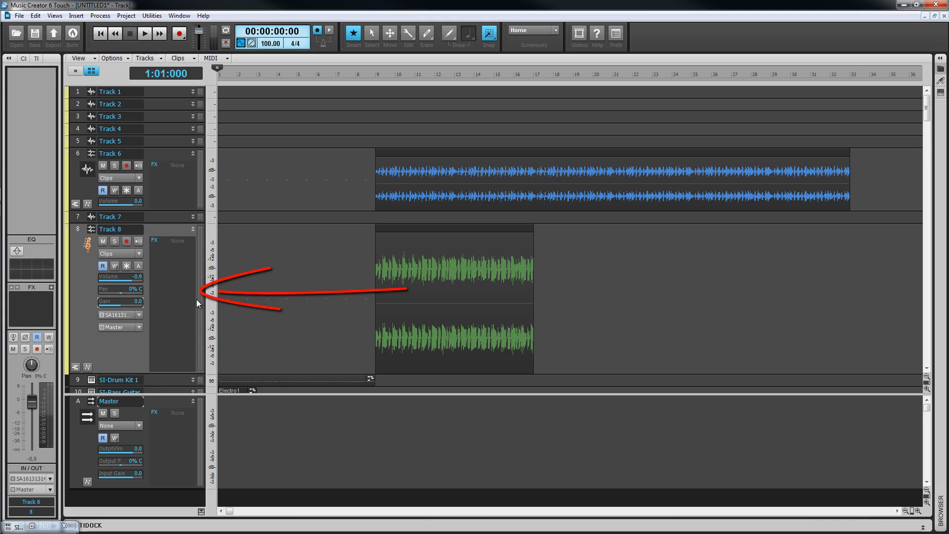
Step: Look at the options offered by Track 8's FX bin and close them without adding an effect
right_click(180, 310)
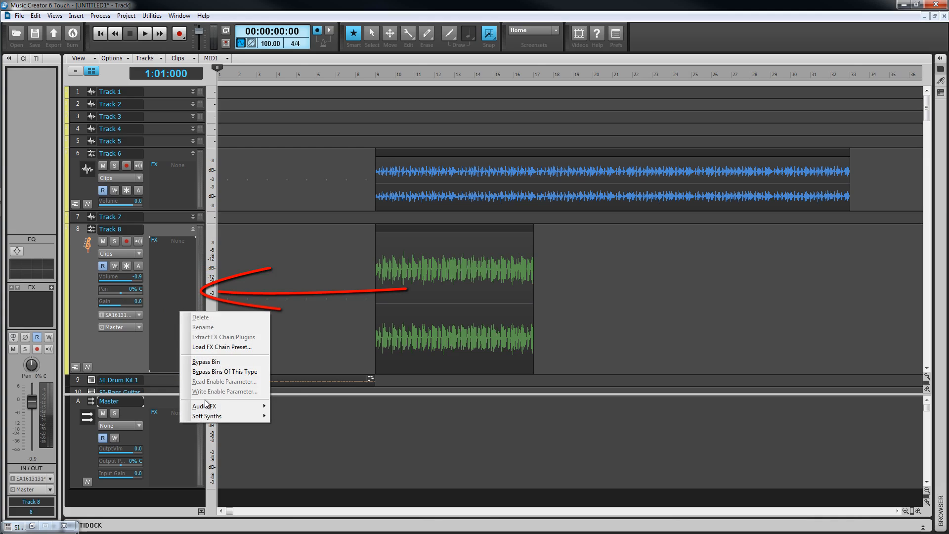
left_click(132, 348)
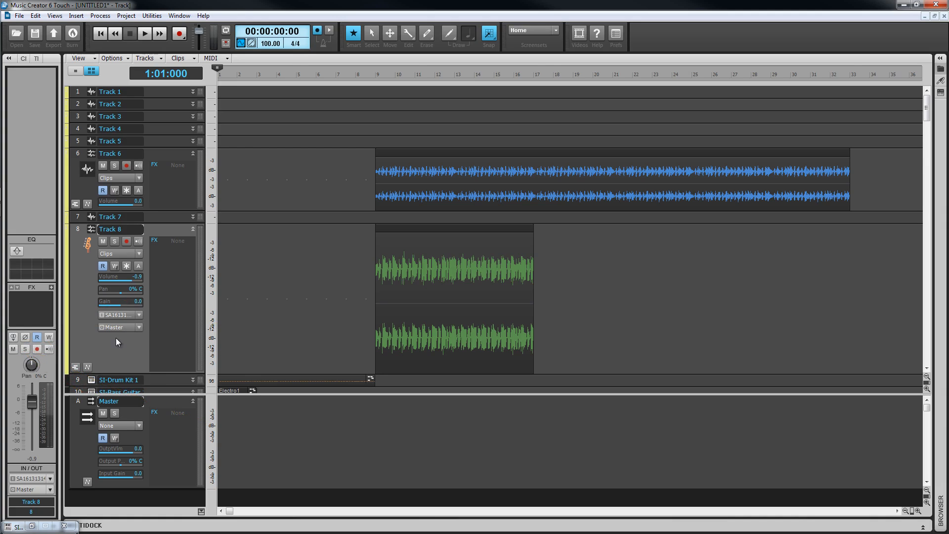
Step: Try Track 8's phase control in the channel strip, and open its track equalizer and close it without adjusting a band
left_click(24, 338)
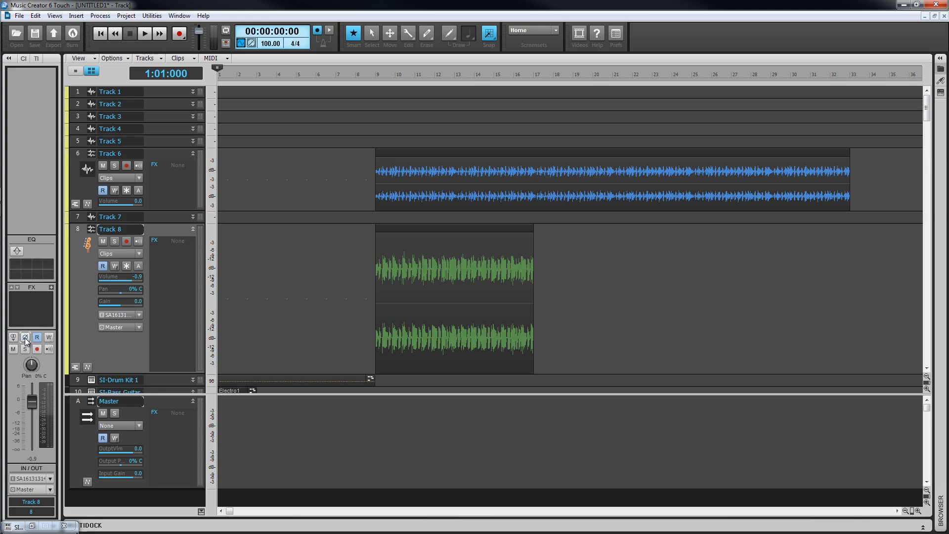
double_click(34, 271)
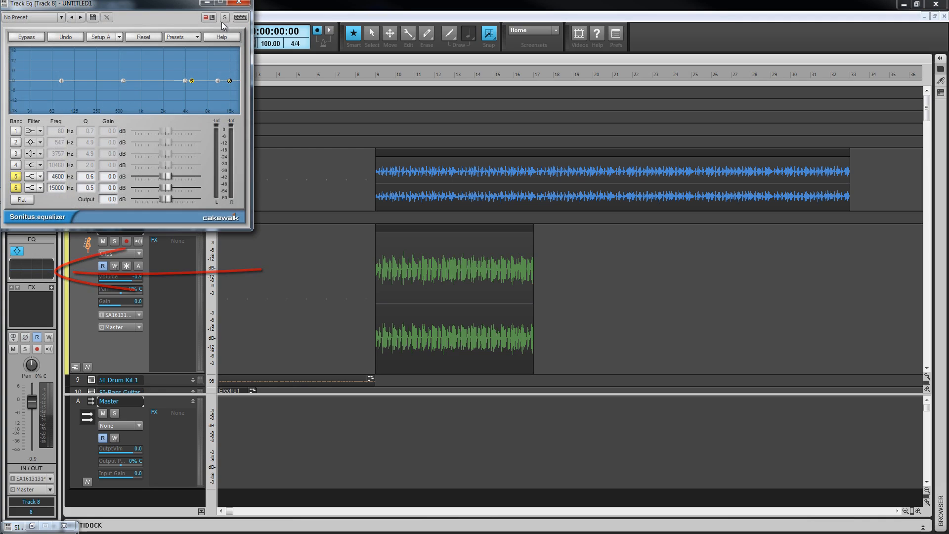
left_click(239, 3)
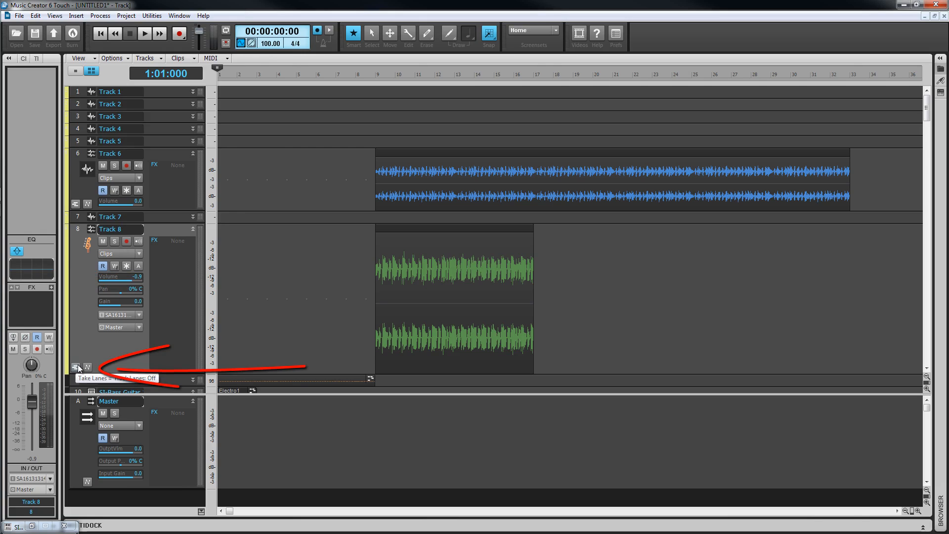
Step: Show Track 8's take lanes and automation lane, and add a second take lane below T1
left_click(78, 368)
left_click(88, 354)
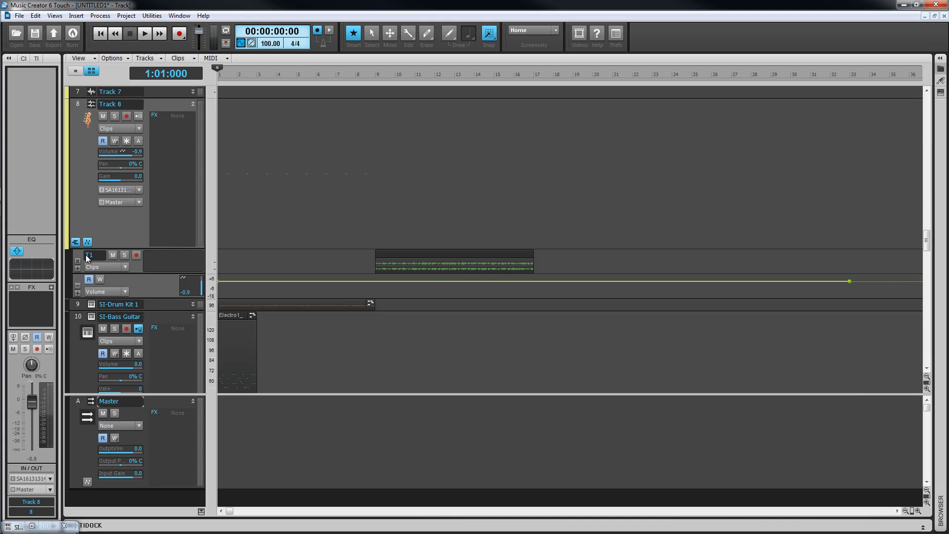
left_click(78, 268)
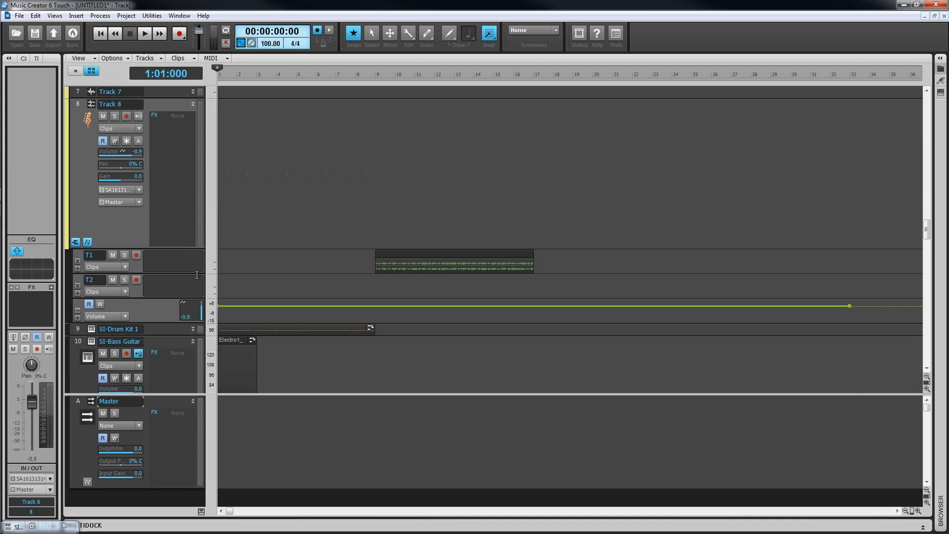
Step: Copy the audio clip from take lane T1 into T2 so the copy starts at measure 10, and clear the selection
left_click(442, 254)
left_click_drag(443, 254, 466, 281)
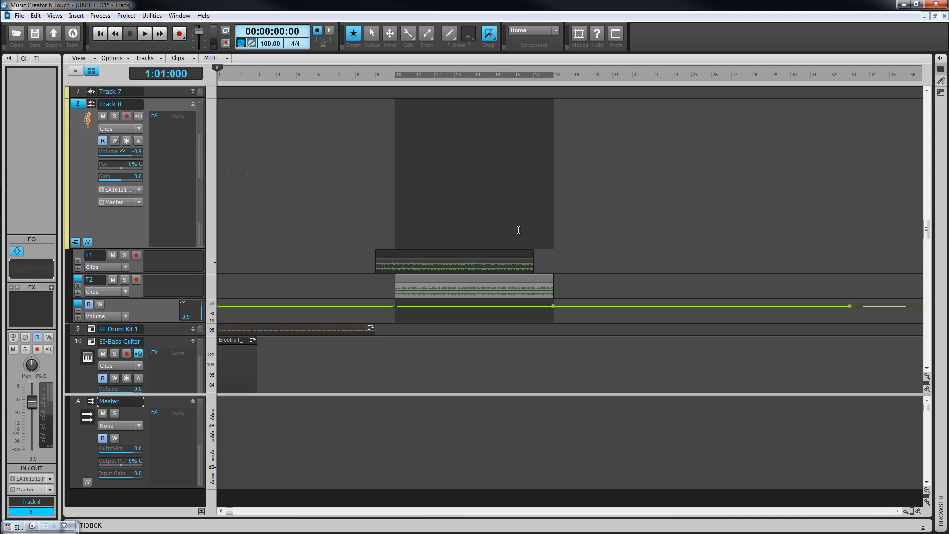
left_click(431, 253)
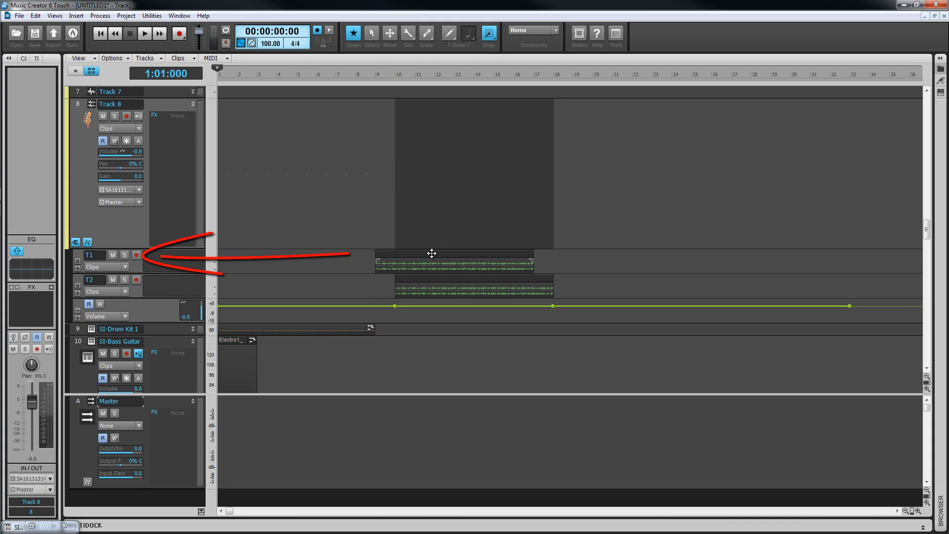
Step: Toggle take lane T1's mute, solo and record states on and back off
left_click(113, 256)
left_click(114, 256)
left_click(124, 255)
left_click(124, 255)
left_click(136, 255)
left_click(137, 255)
Step: Label take lane T1 with the note "First take" and look at its Clips and Clip Automation edit filter options
type("First take")
key("Return")
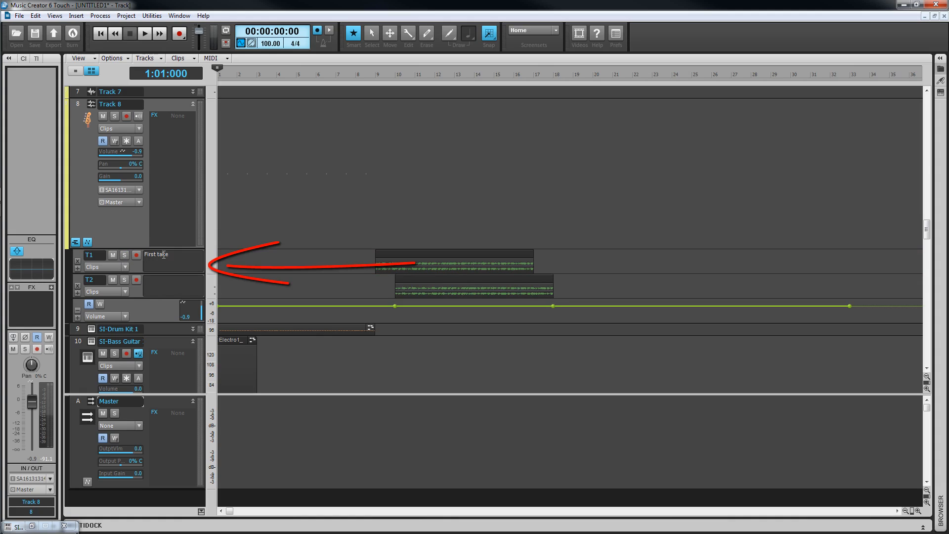
left_click(126, 266)
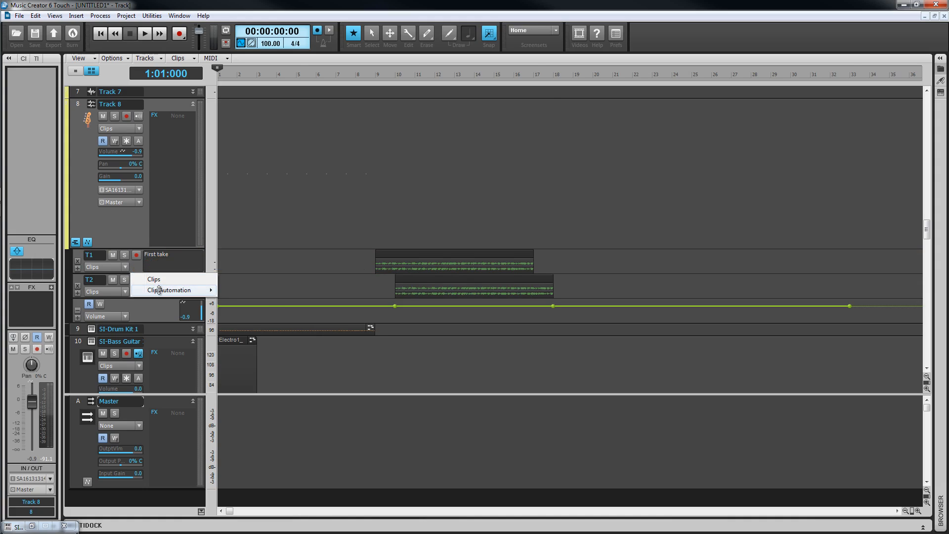
mouse_move(159, 290)
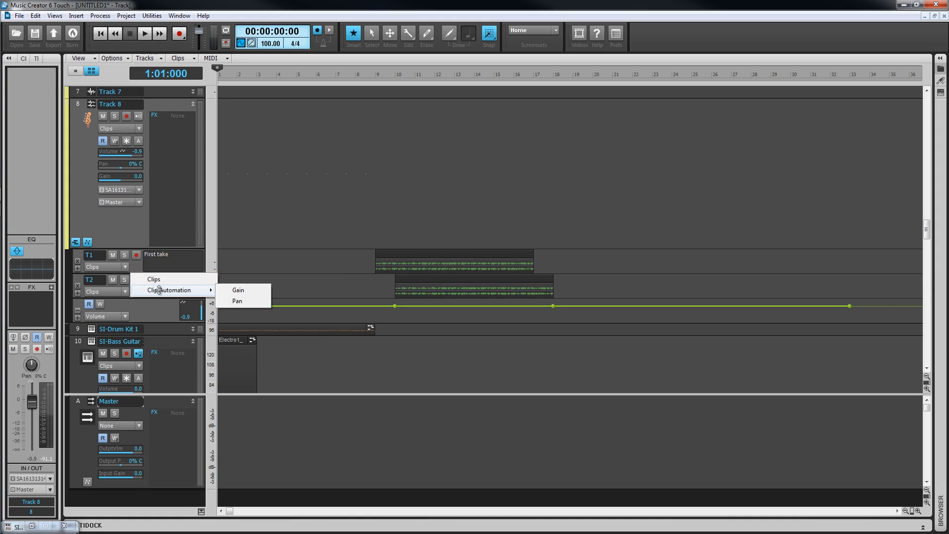
left_click(119, 269)
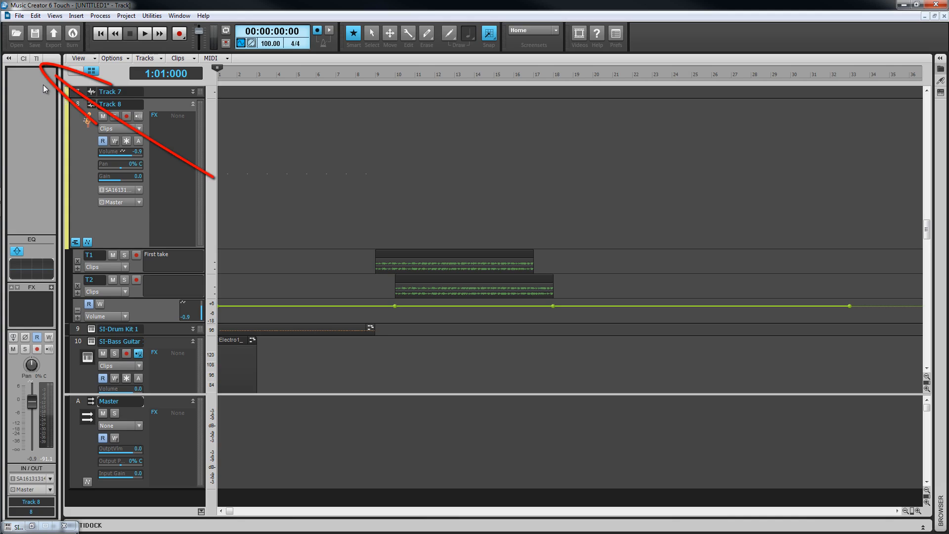
Step: Show Track 8's track properties in the inspector and rename the track as Bass
left_click(39, 58)
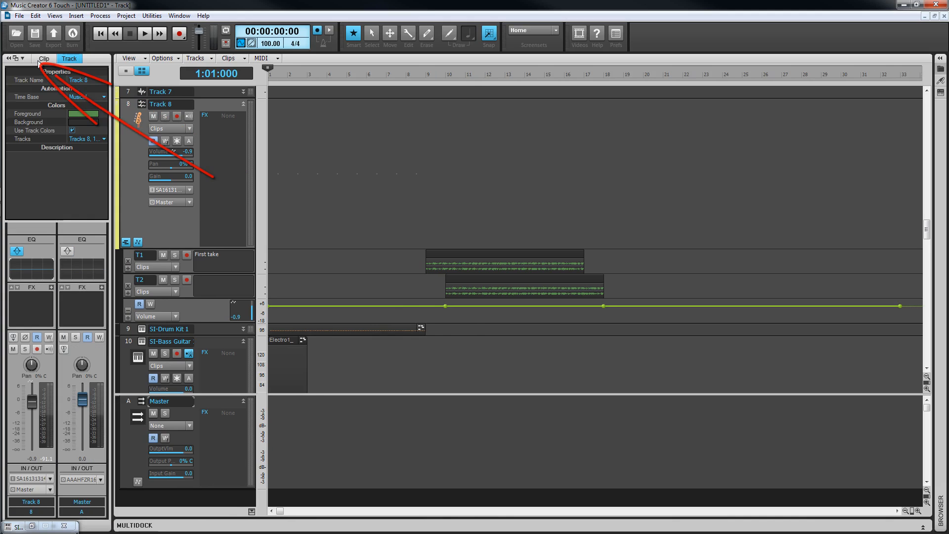
double_click(78, 79)
type("Bass")
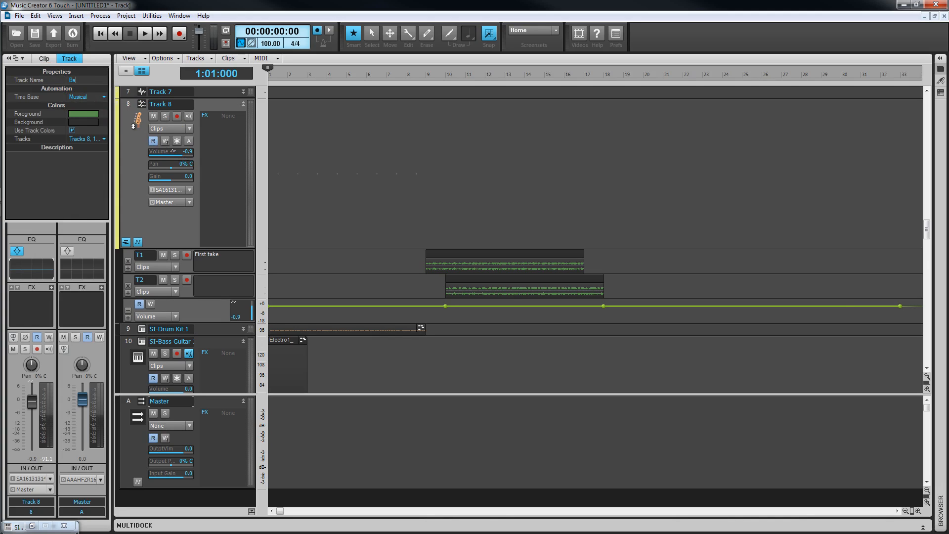
Step: Look at the Time Base options and set the Bass track's foreground colour to dark red
left_click(105, 98)
left_click(82, 109)
left_click(104, 113)
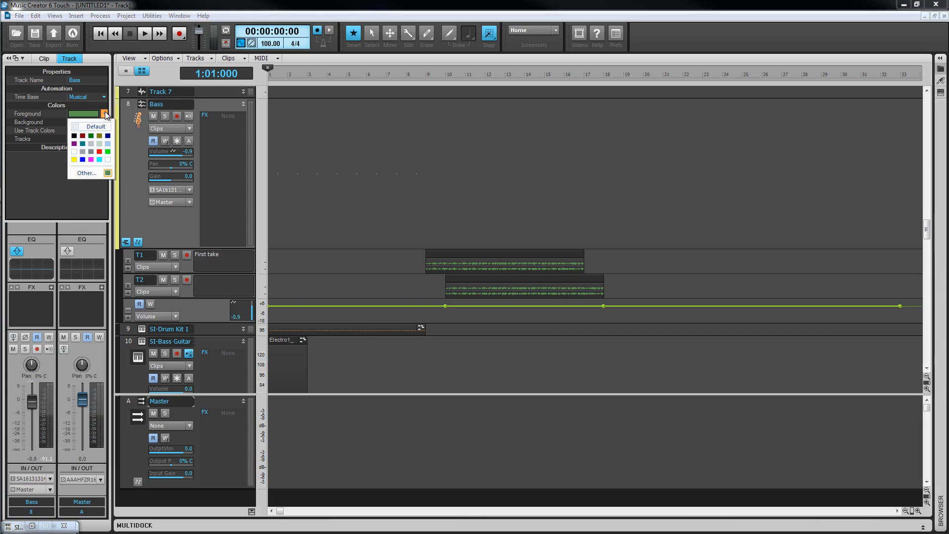
left_click(82, 135)
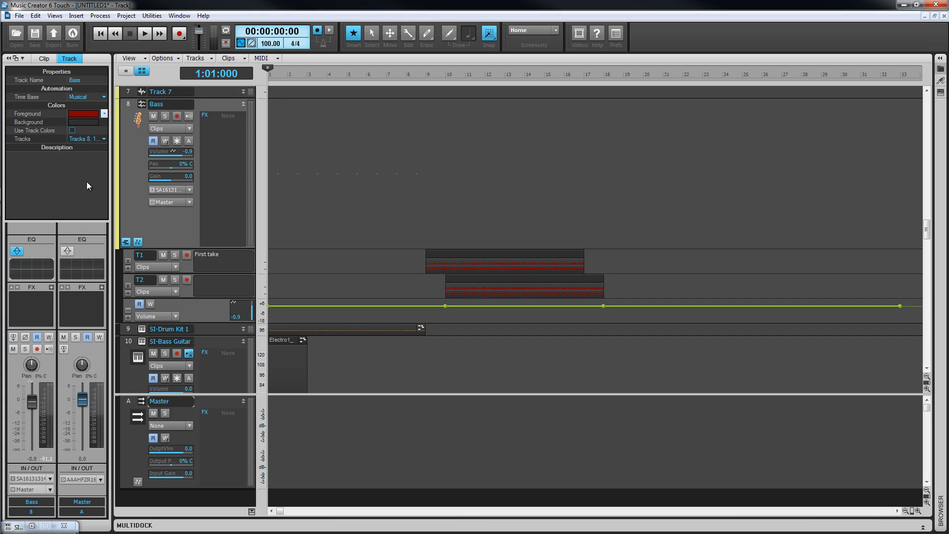